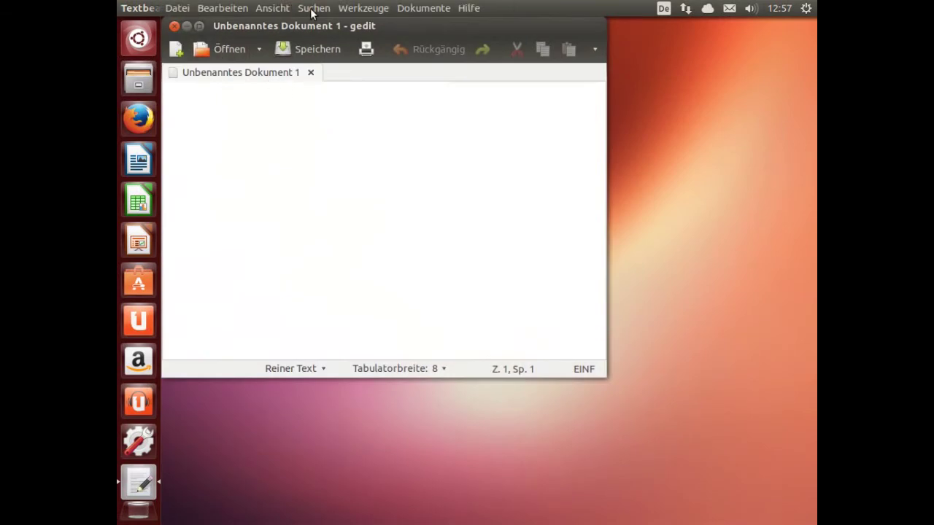
View the version information of gedit, then close the info window and the editor.
click(470, 8)
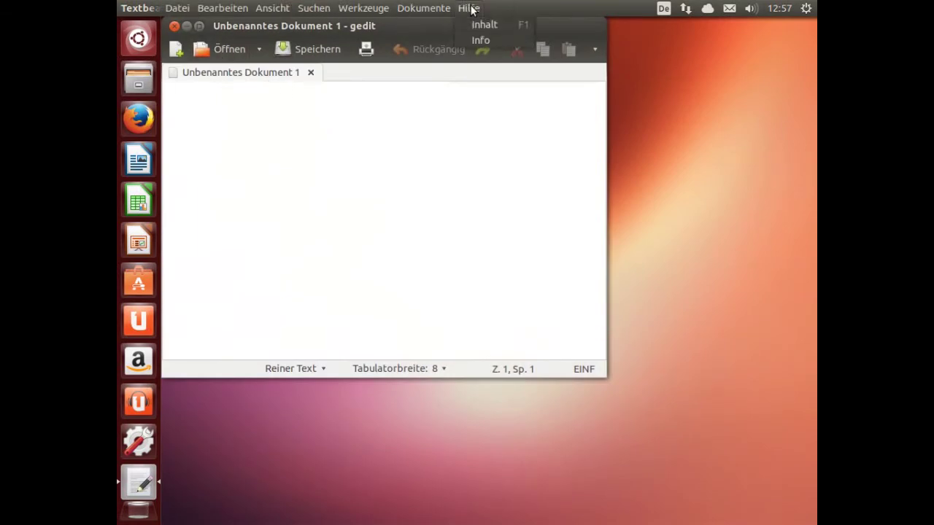
click(472, 39)
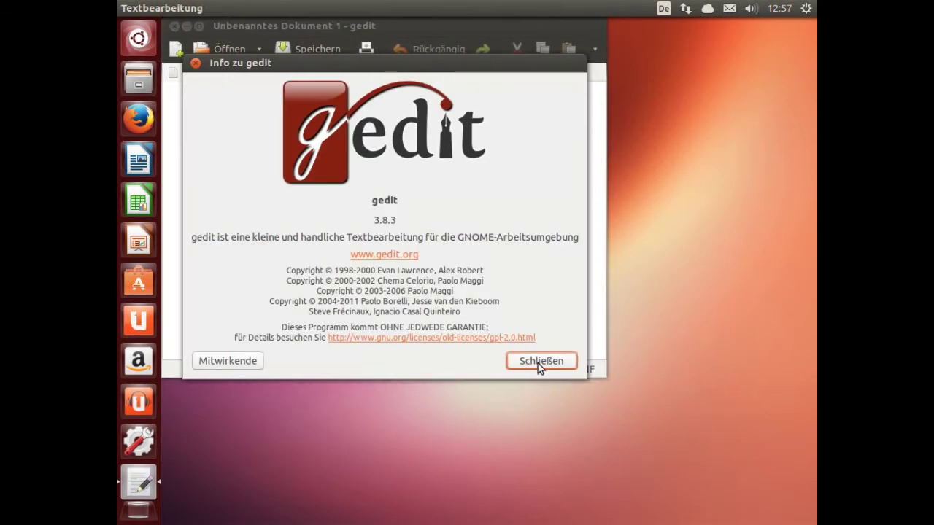
click(538, 362)
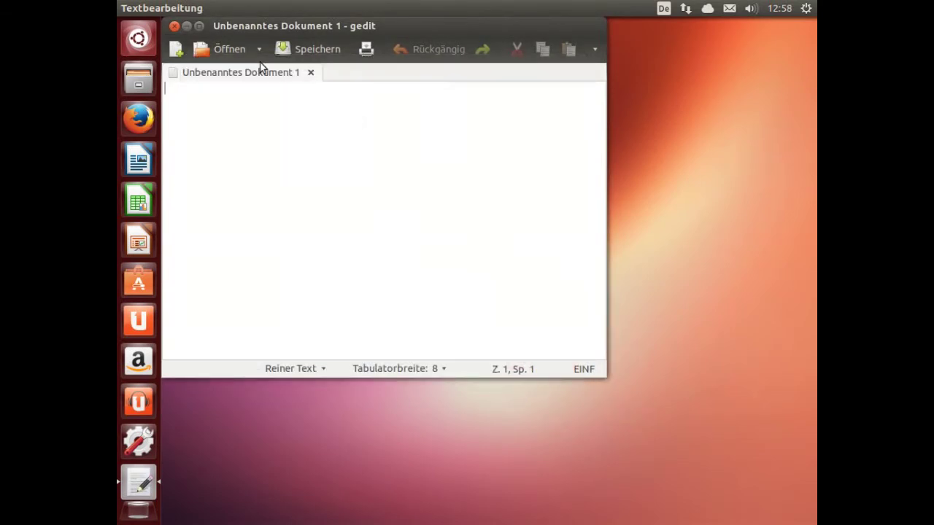
click(173, 26)
Open the Dash and enable the Grafiken and Rezepte categories in the search result filters.
click(139, 39)
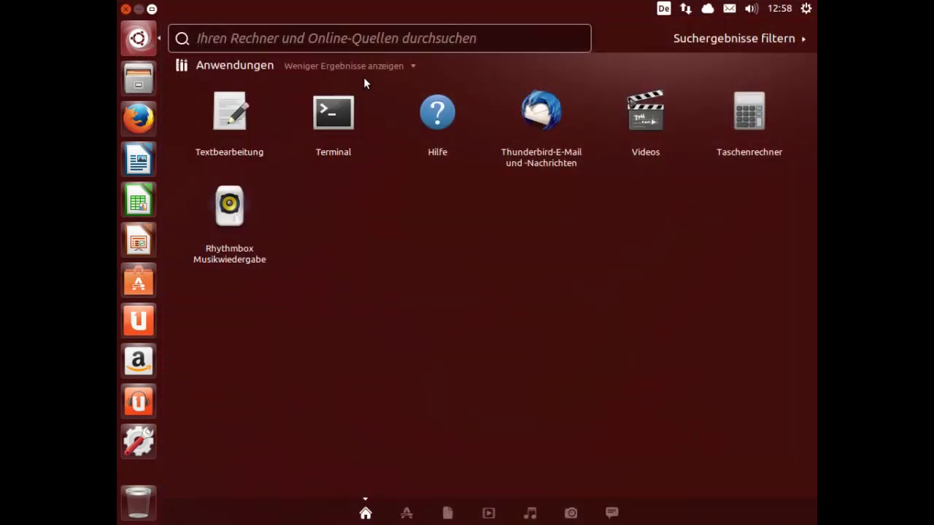
click(384, 63)
click(384, 63)
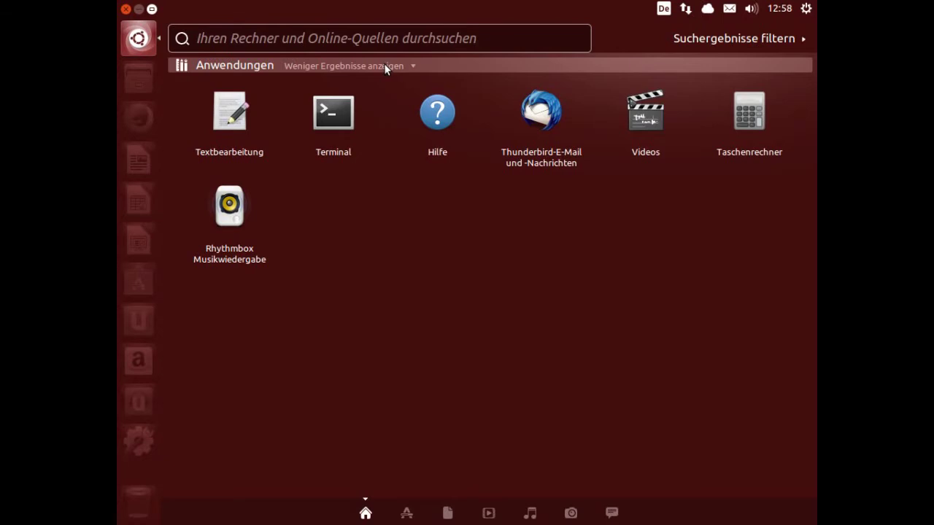
click(698, 43)
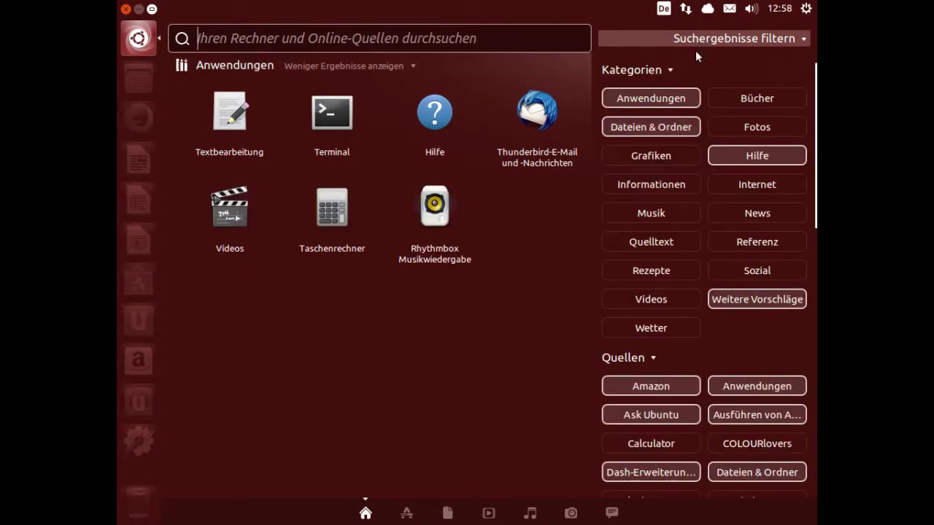
click(677, 157)
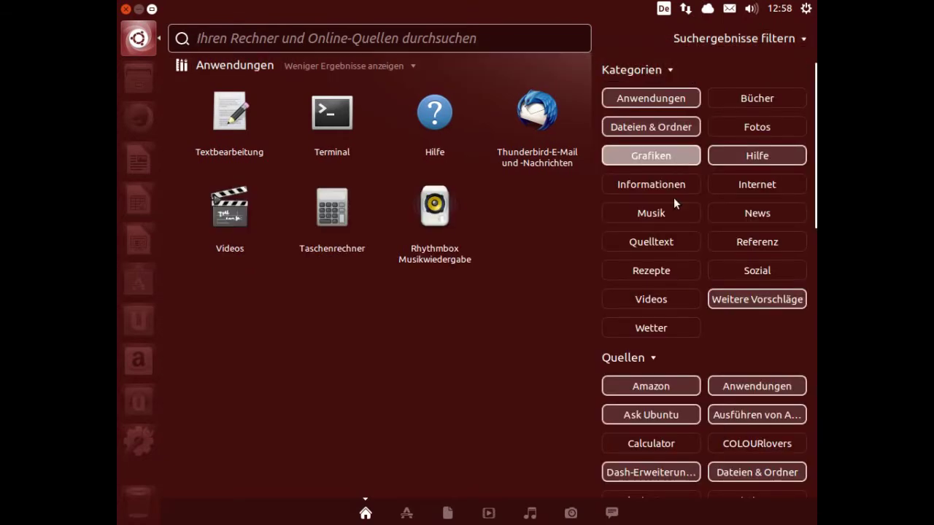
click(672, 269)
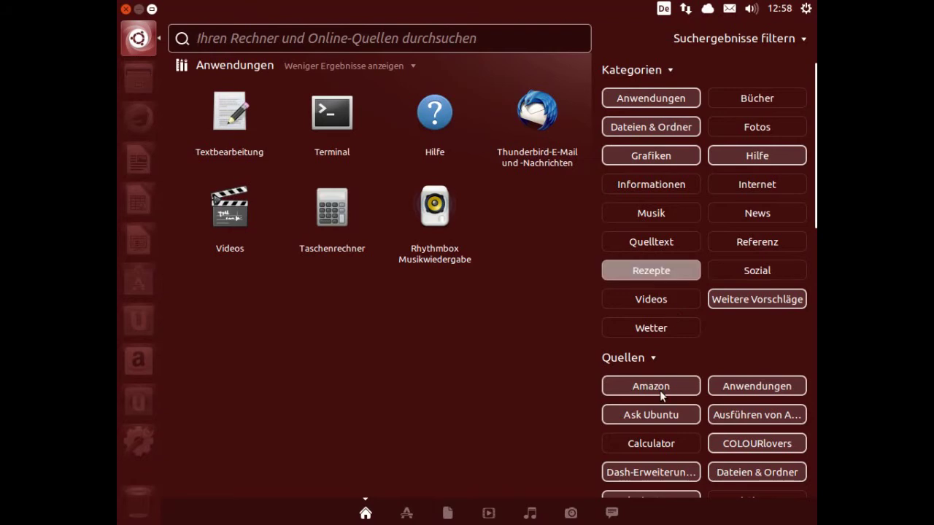
Look through the Dash sections for applications, files, music, photos and social messages, and leave the Dash.
click(407, 513)
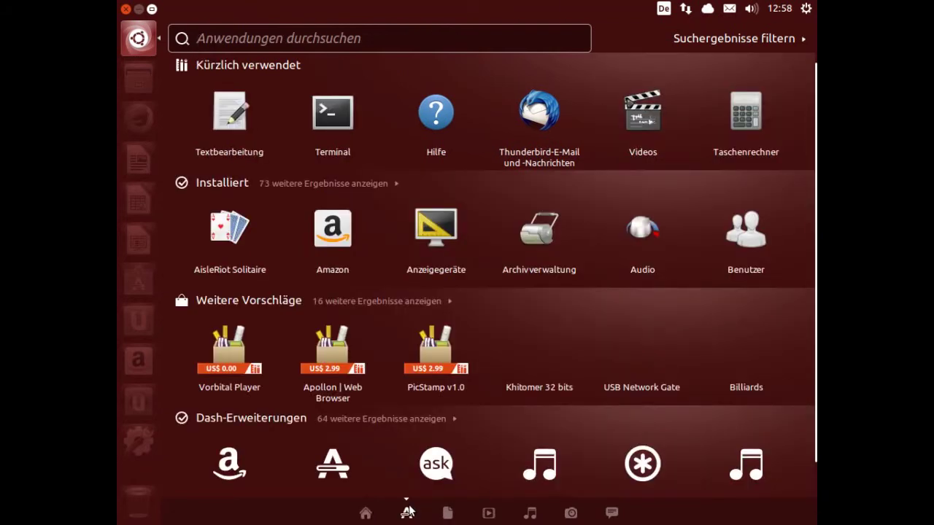
click(450, 513)
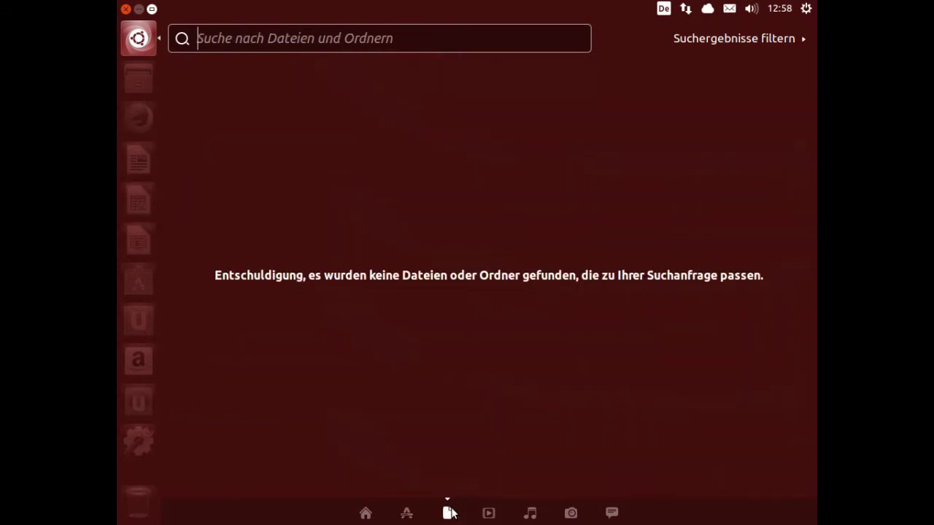
click(530, 513)
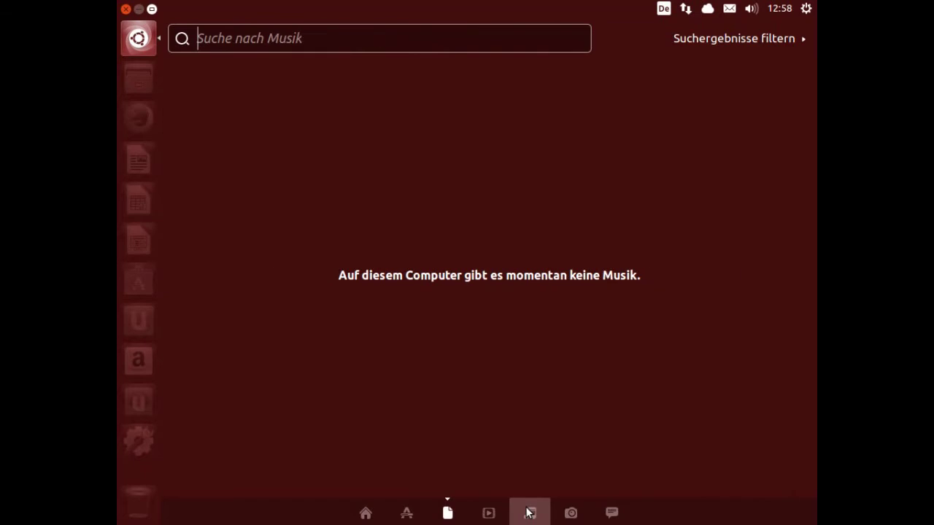
click(570, 513)
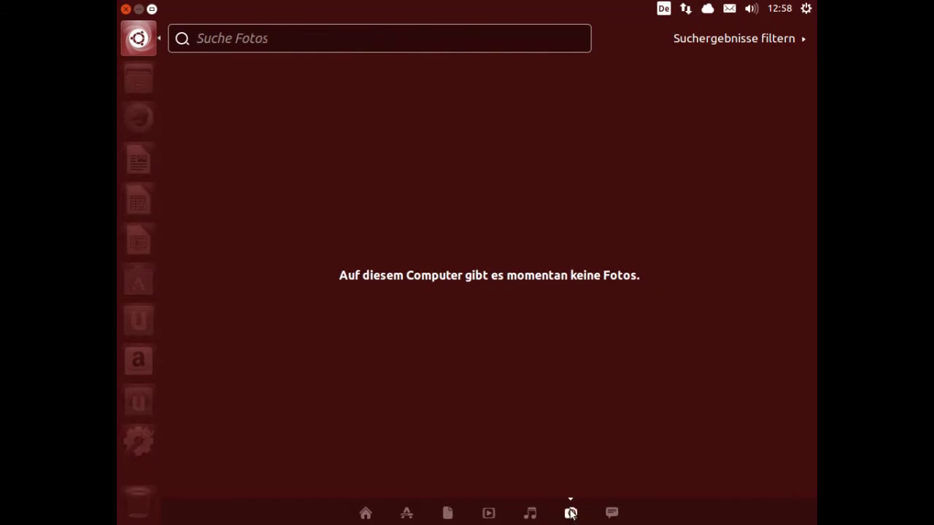
click(612, 514)
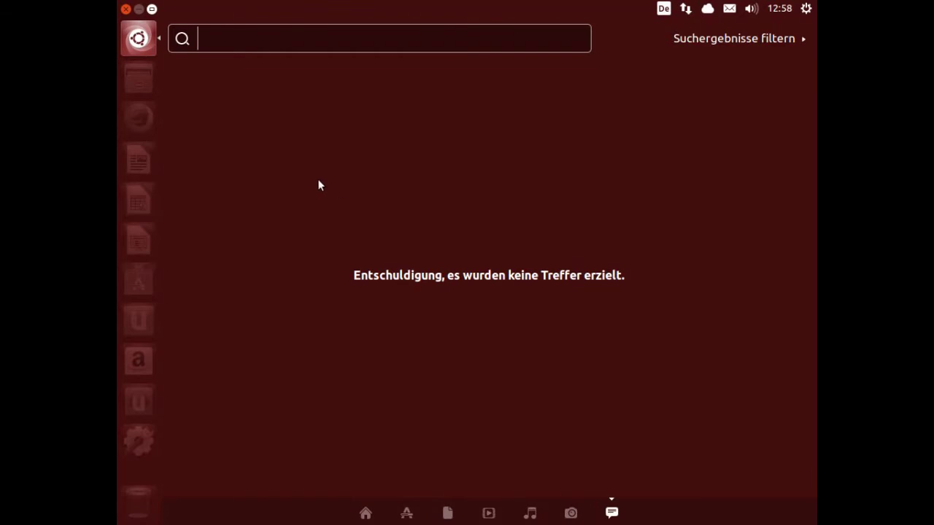
click(144, 40)
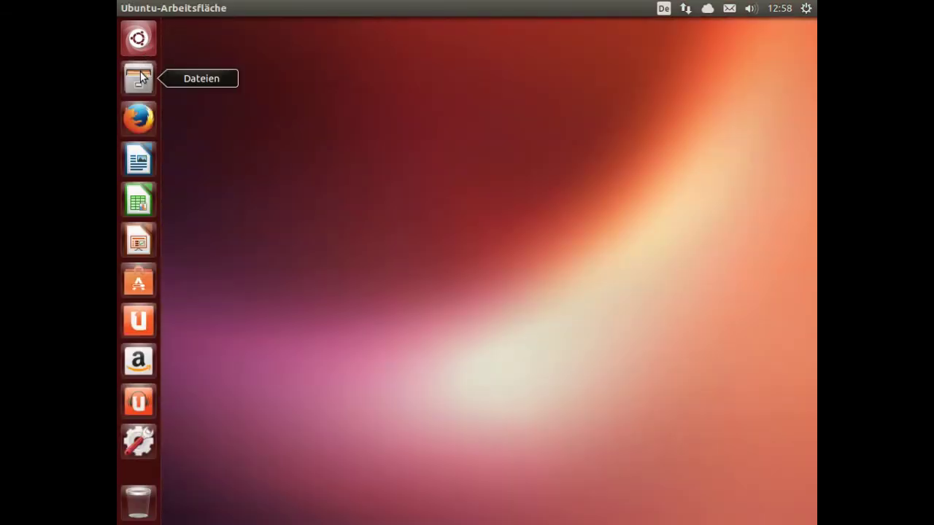
Open the Dateien file manager, view its version information and options, and close it.
click(143, 77)
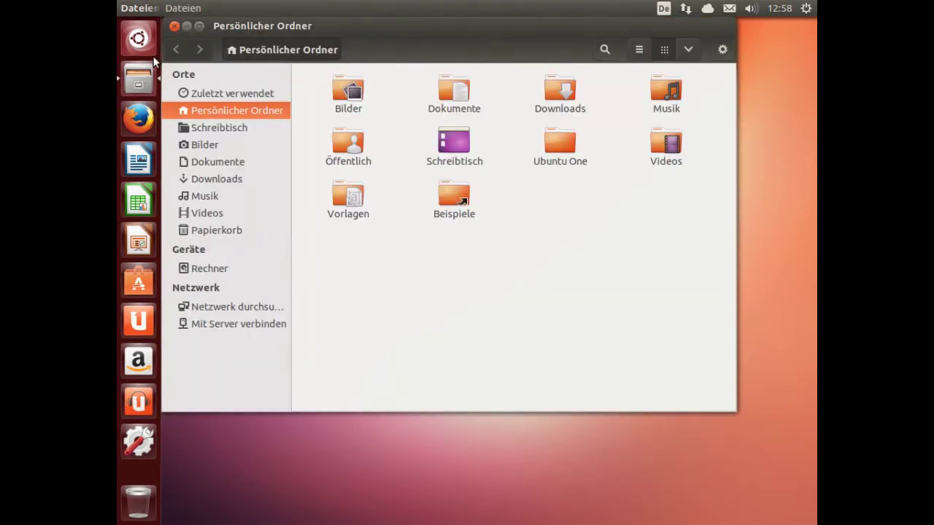
click(176, 9)
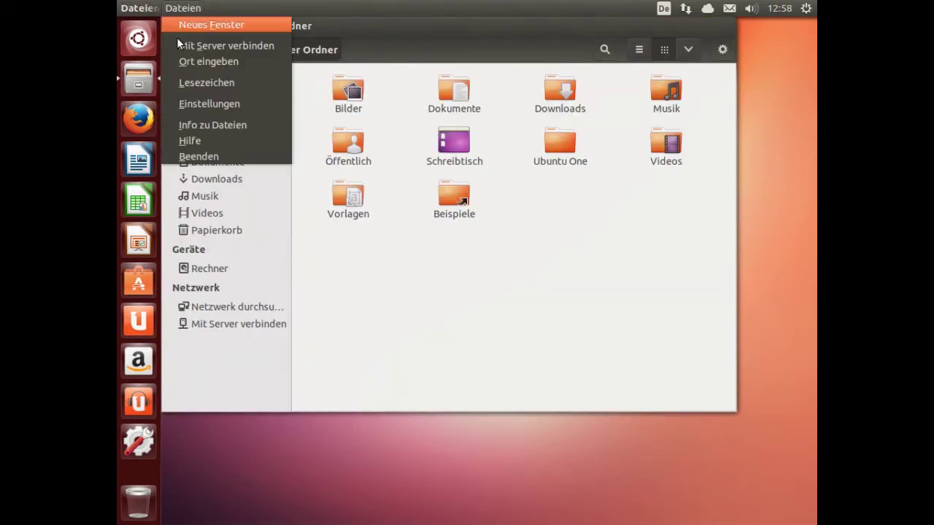
click(191, 125)
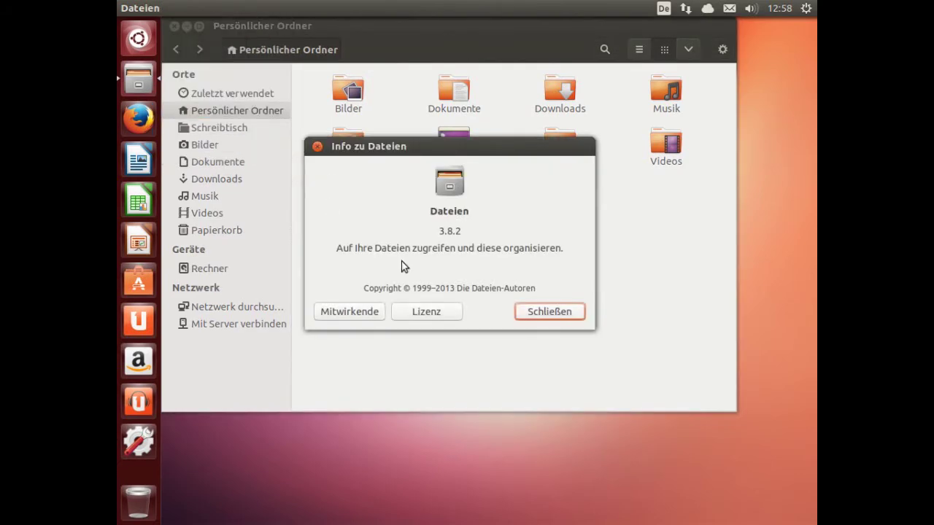
click(559, 315)
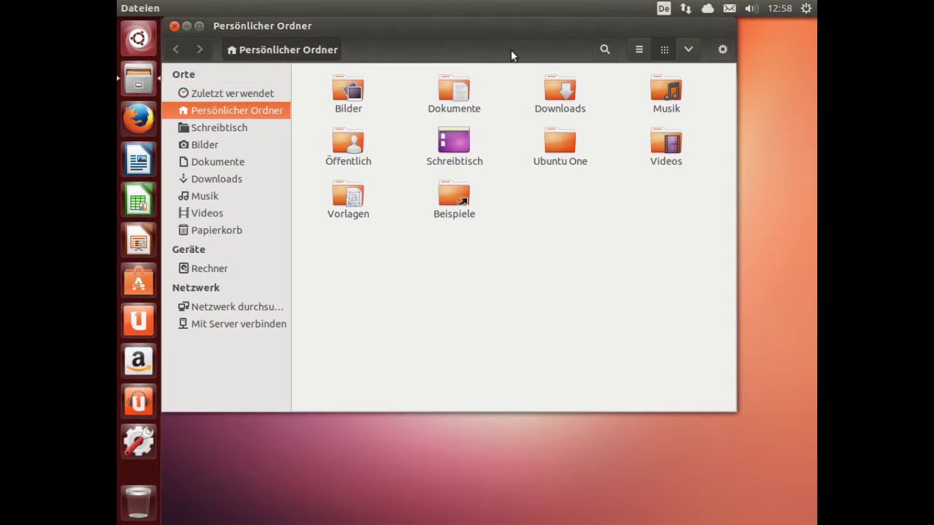
click(728, 49)
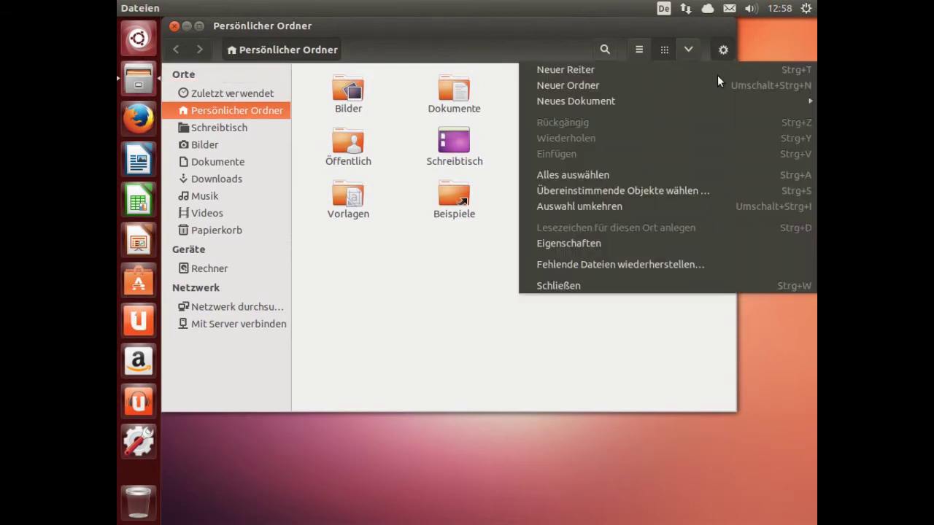
click(706, 286)
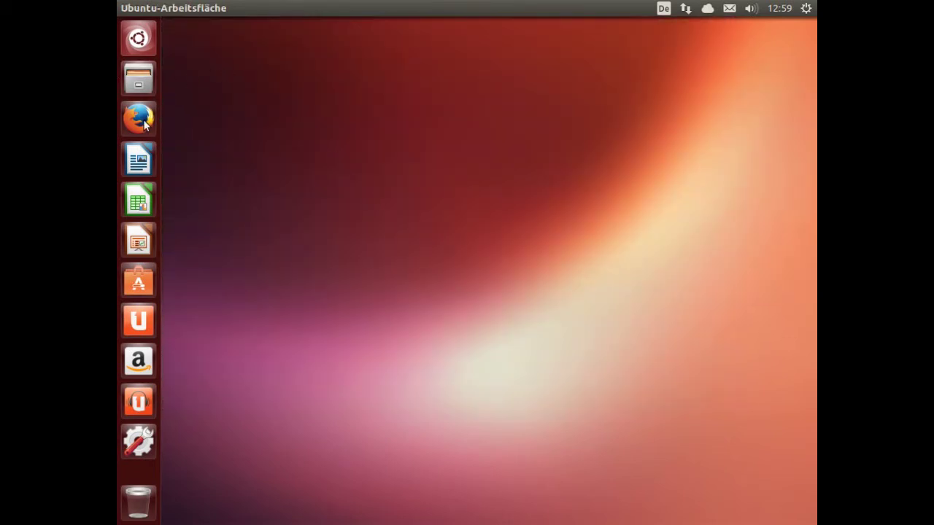
Open Firefox, view its version information, and close the browser.
click(143, 125)
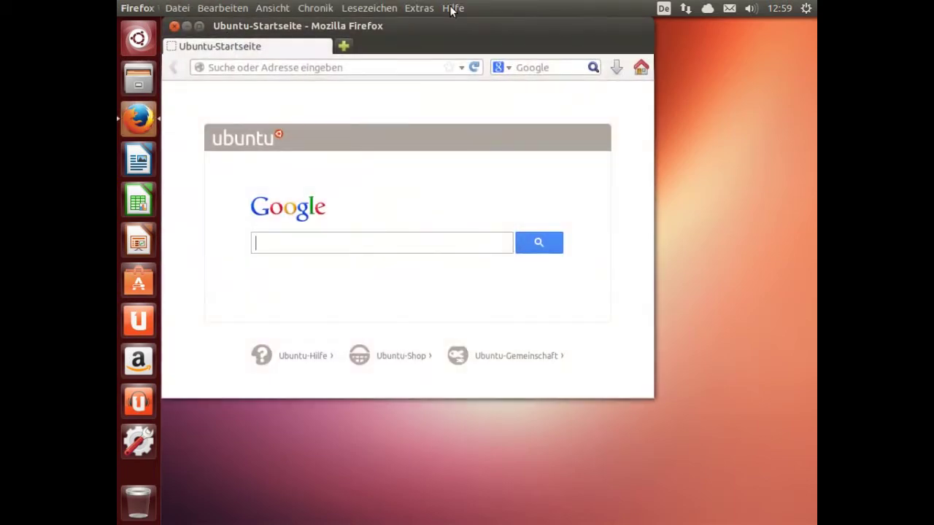
click(452, 9)
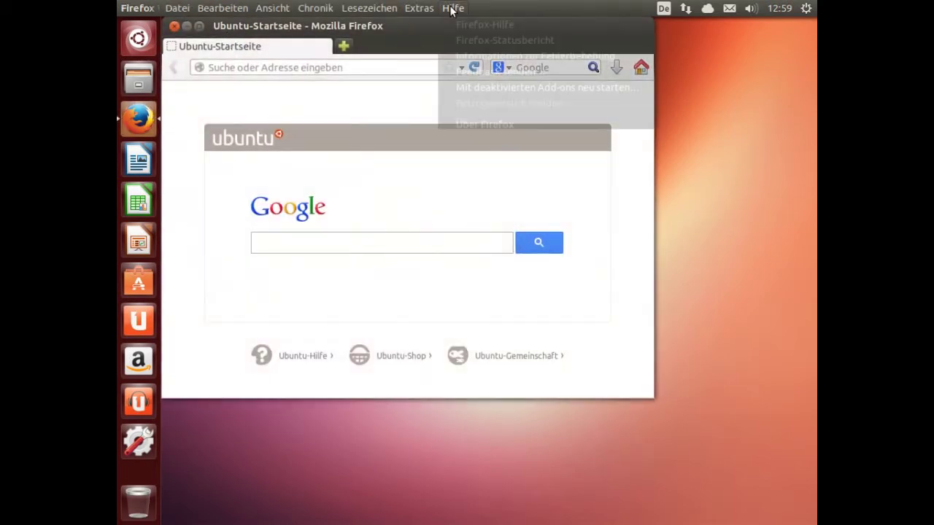
click(466, 123)
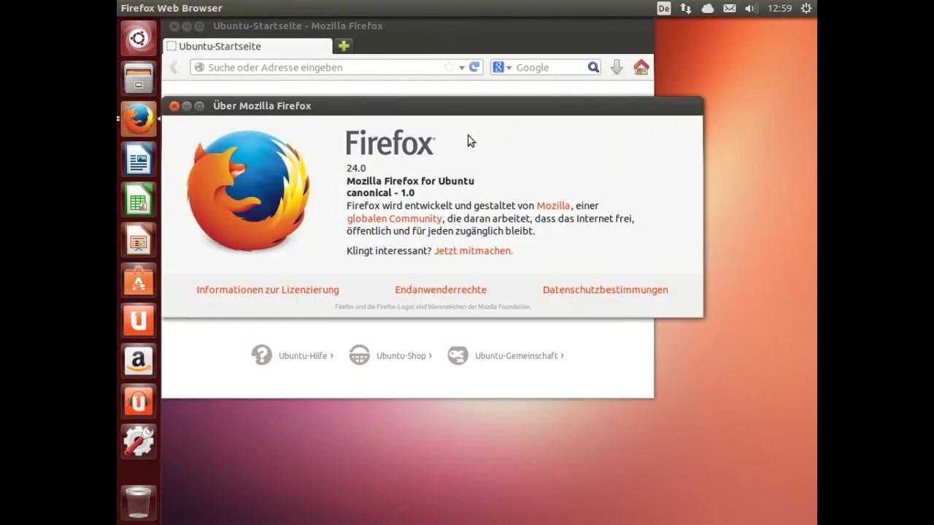
click(173, 106)
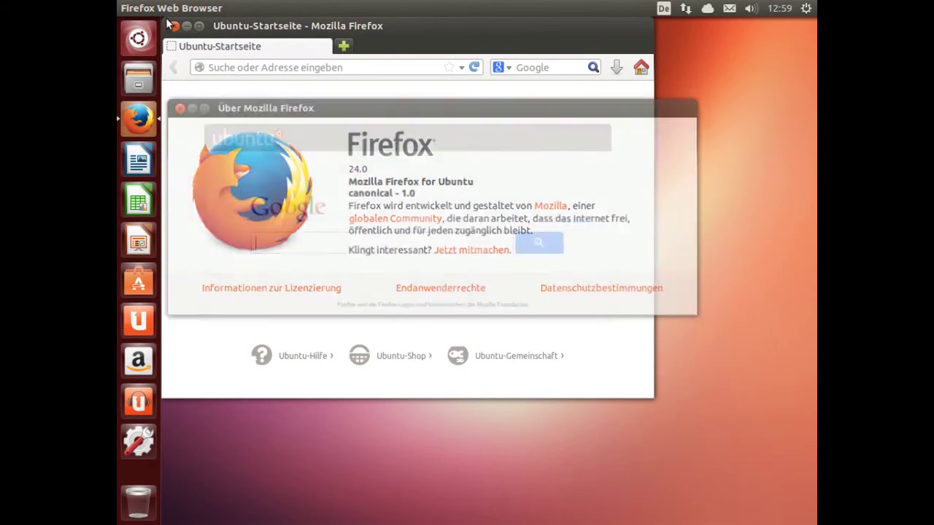
click(173, 26)
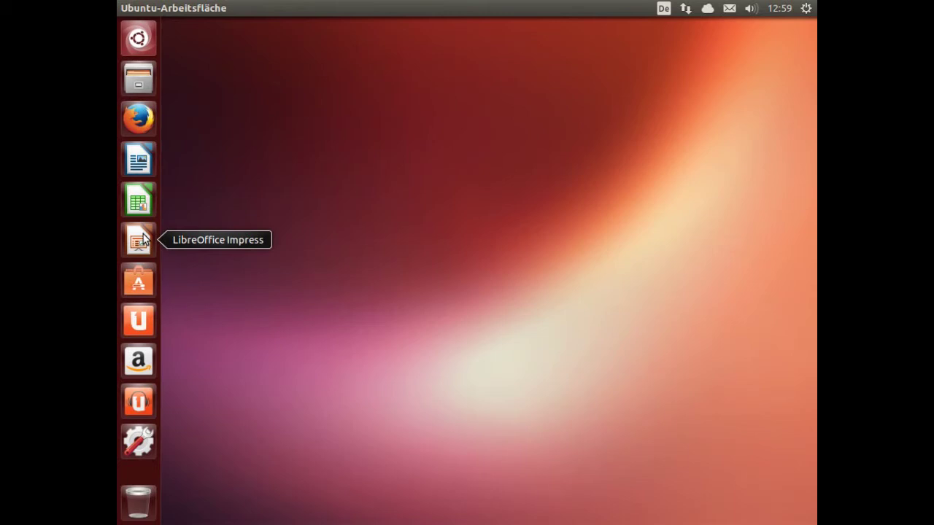
Look at the Ubuntu Software-Center and the Ubuntu One welcome window, closing each without setting up an account.
click(139, 273)
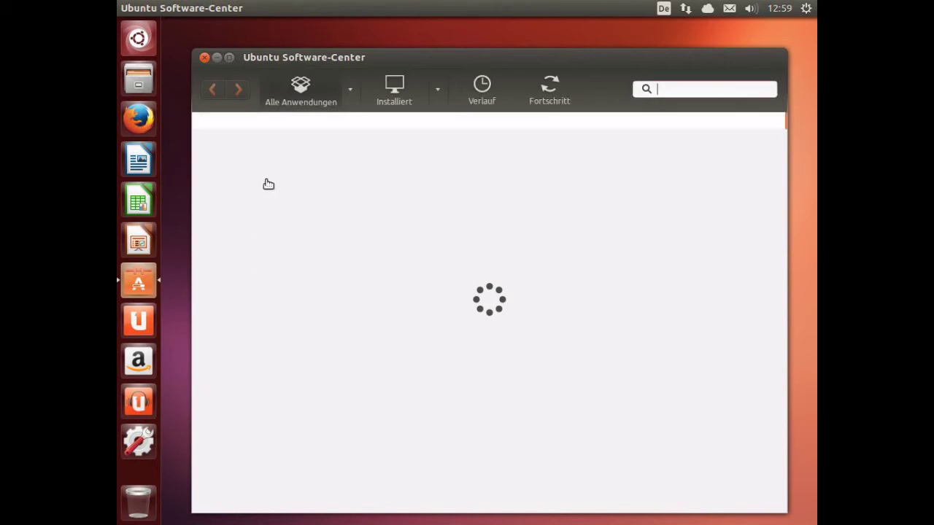
click(205, 58)
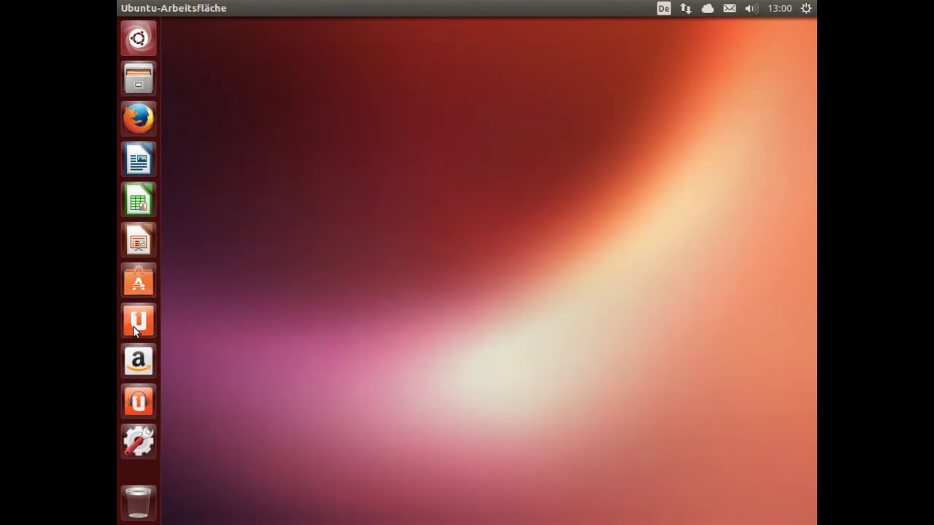
click(134, 317)
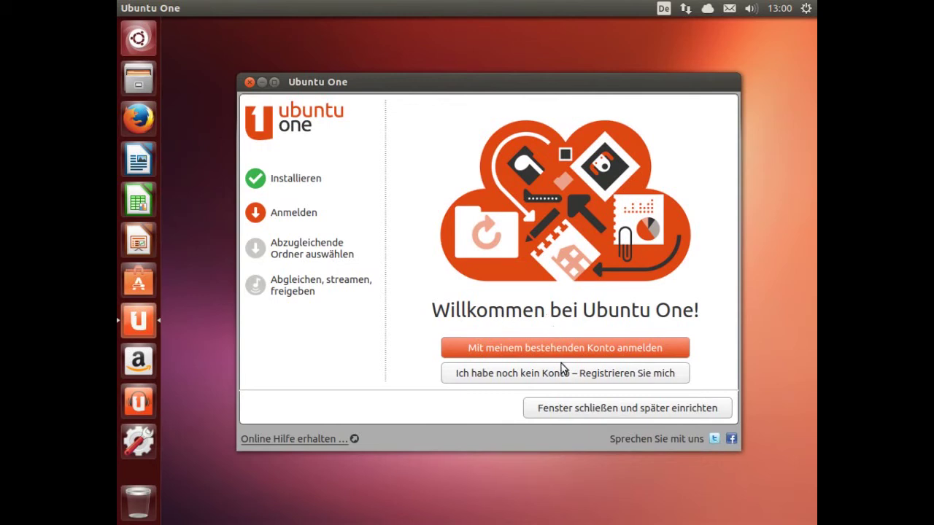
click(565, 407)
click(469, 267)
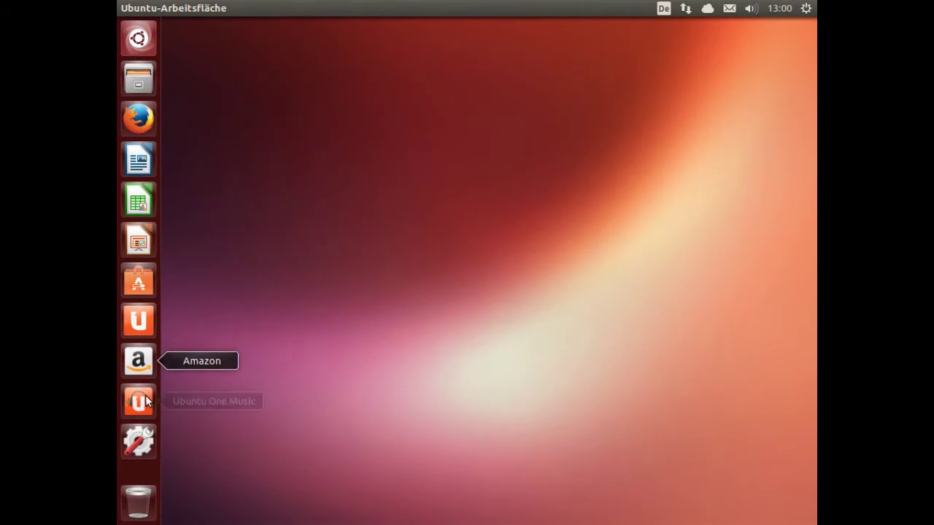
Open the system settings and view the Helligkeit und Sperren, Online-Konten, and Sicherheit & Datenschutz pages.
click(141, 439)
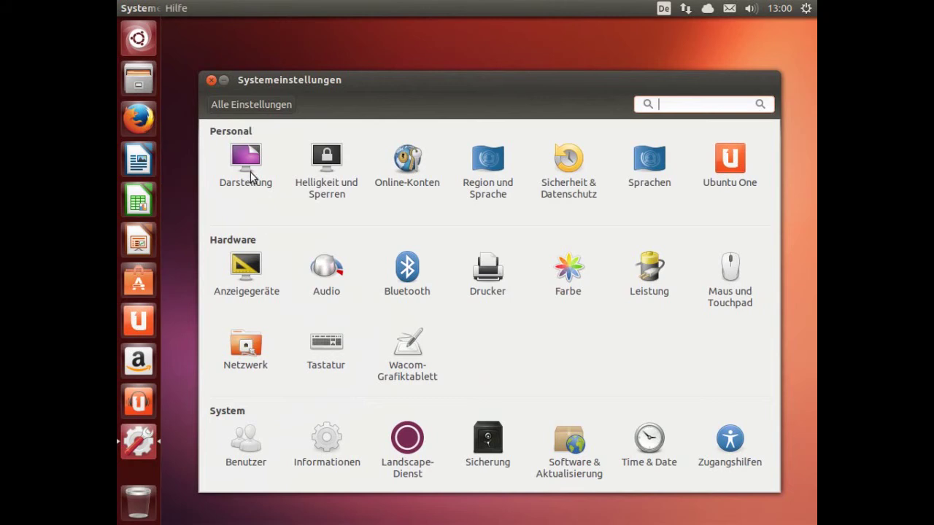
click(320, 167)
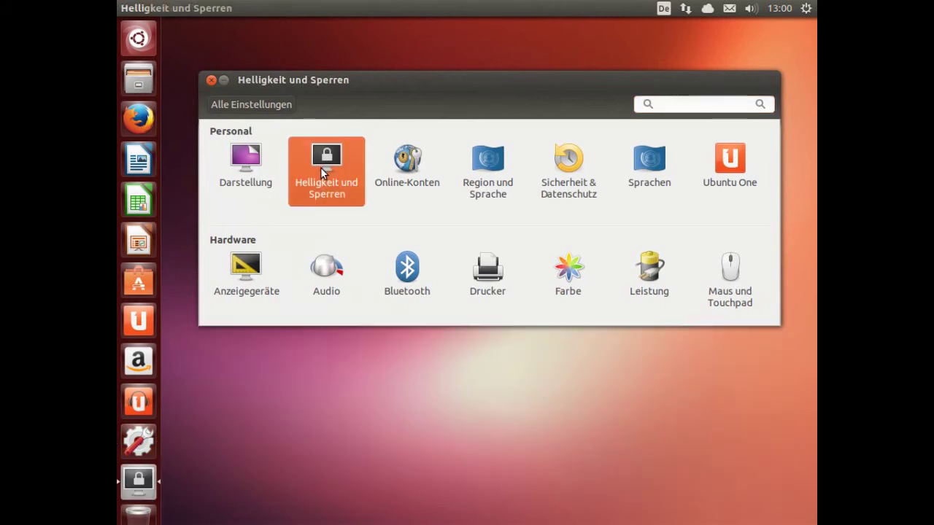
click(265, 108)
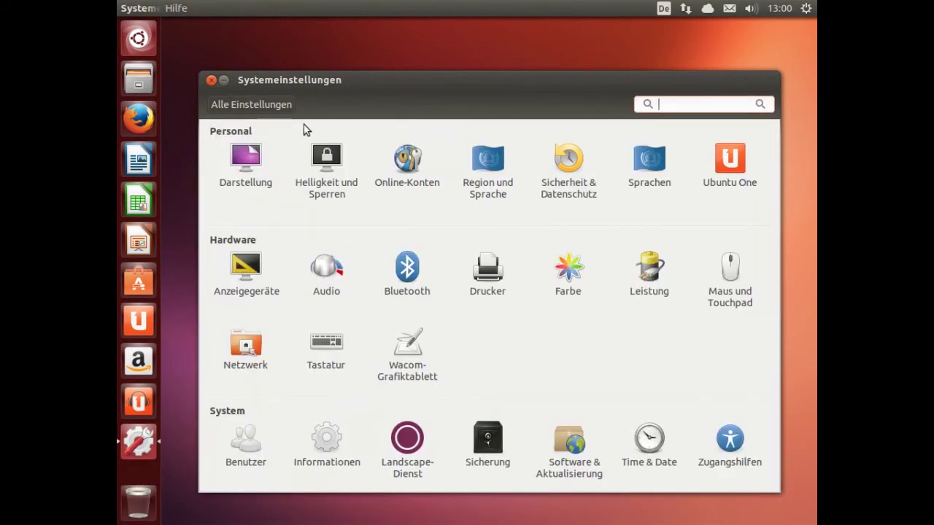
click(414, 156)
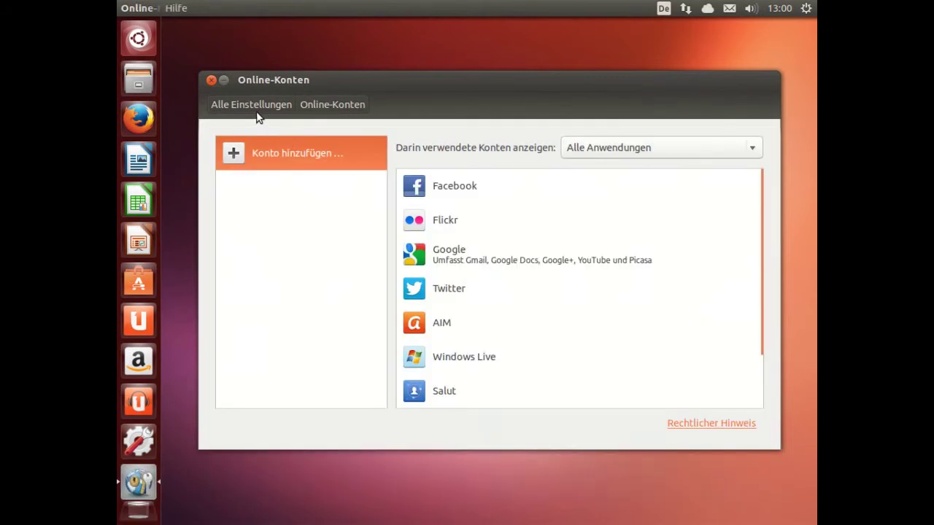
click(257, 104)
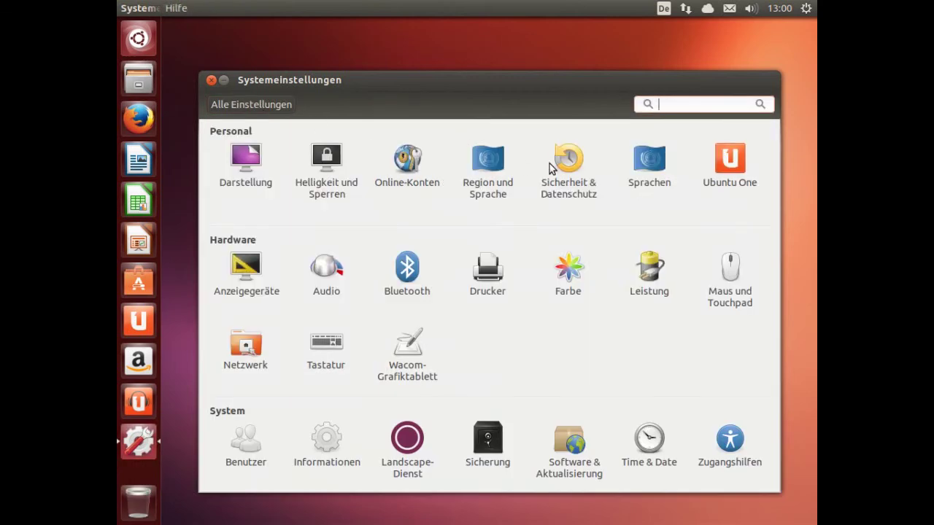
click(564, 162)
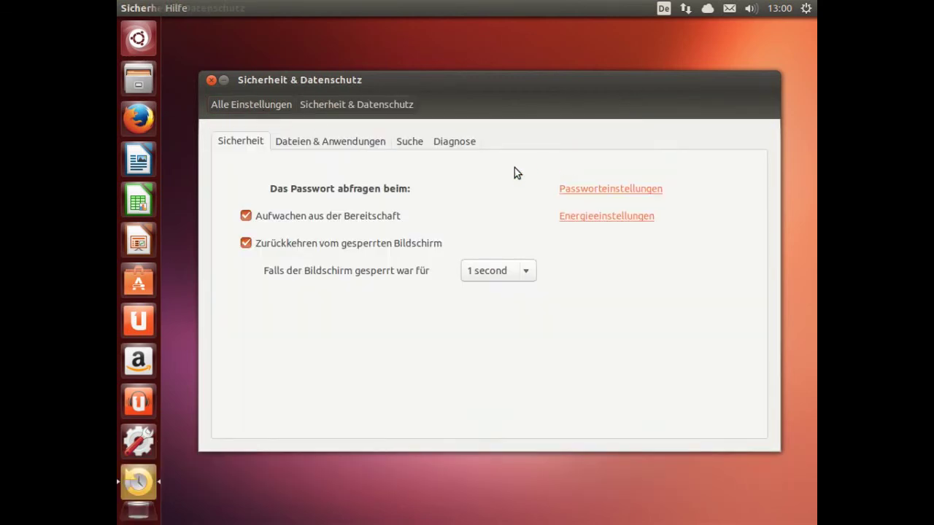
View the Dateien & Anwendungen, Suche, and Diagnose sections of Sicherheit & Datenschutz, and return to the settings overview.
click(337, 142)
click(416, 145)
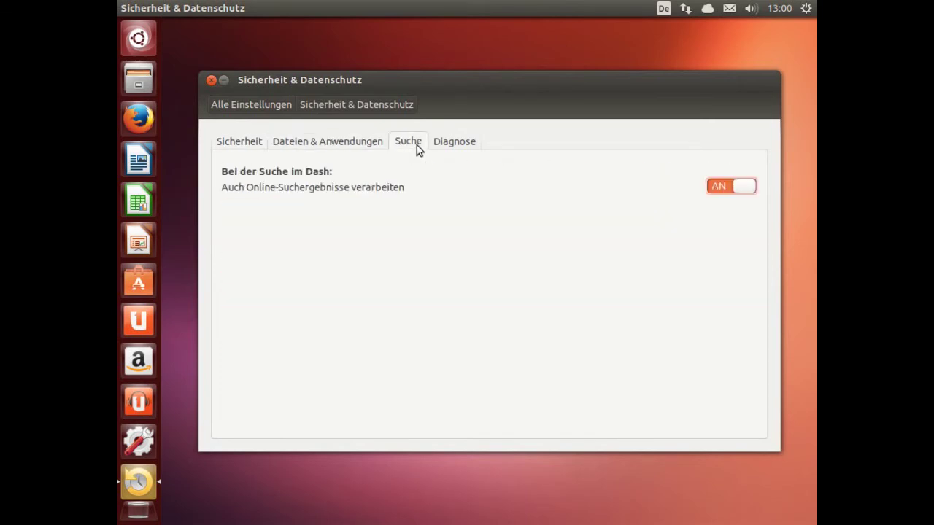
click(457, 146)
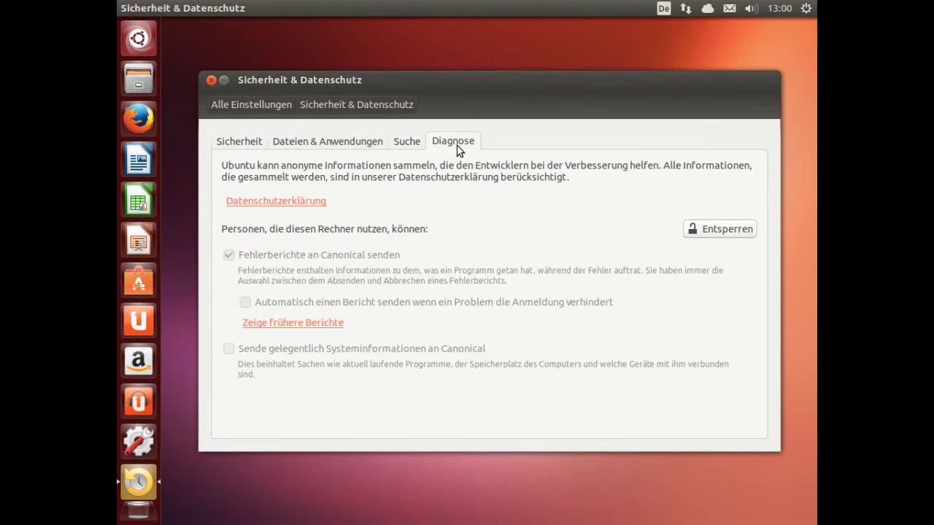
click(246, 105)
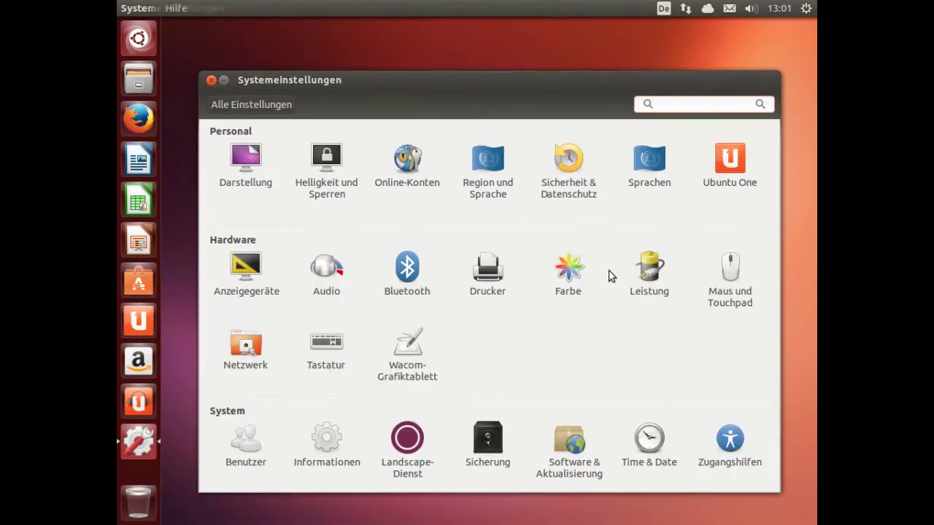
View the Leistung and Wacom-Grafiktablett settings pages, returning to the settings overview after each.
click(640, 270)
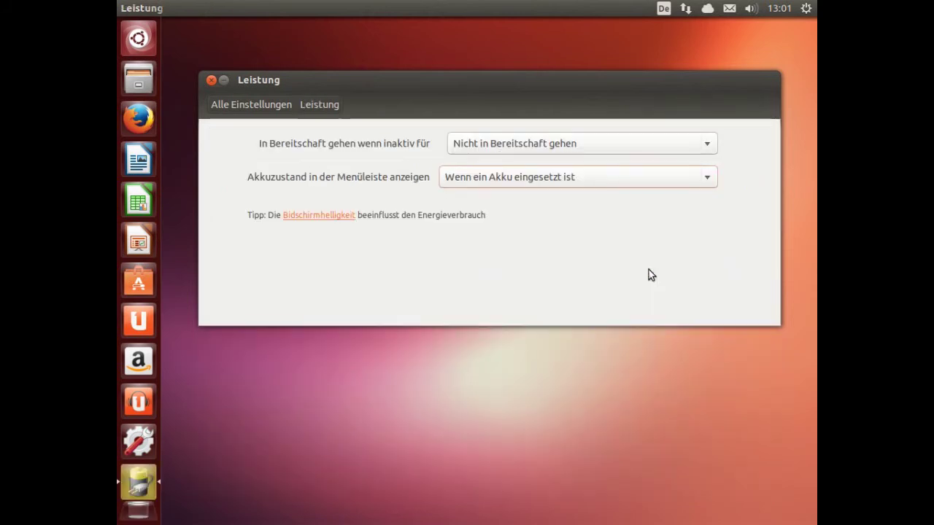
click(277, 107)
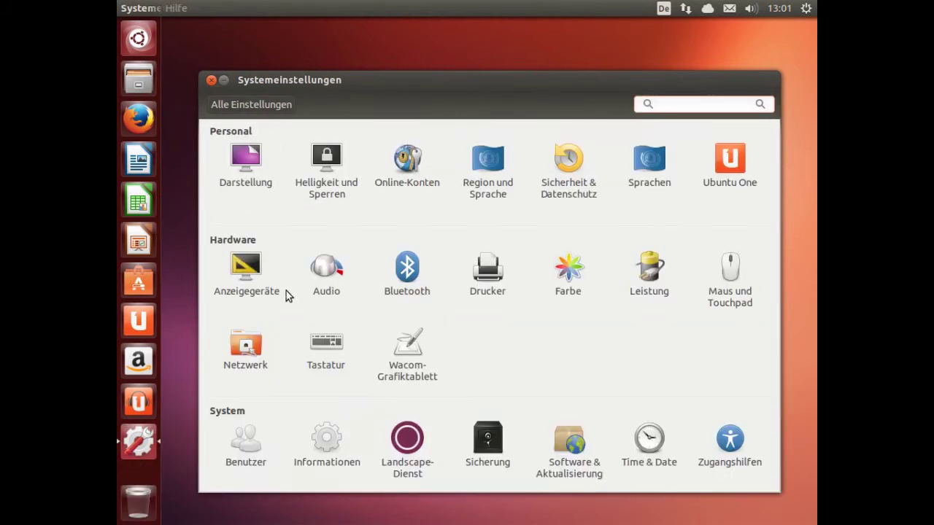
click(403, 350)
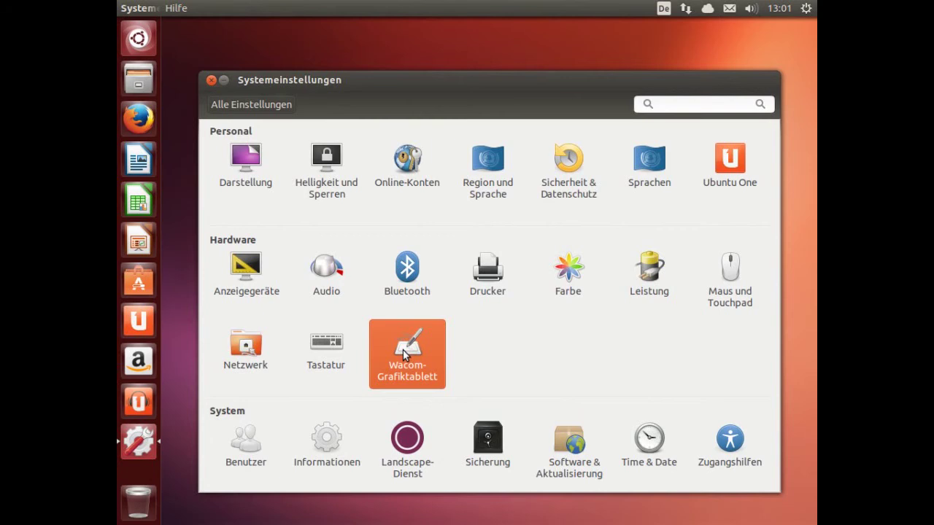
click(245, 106)
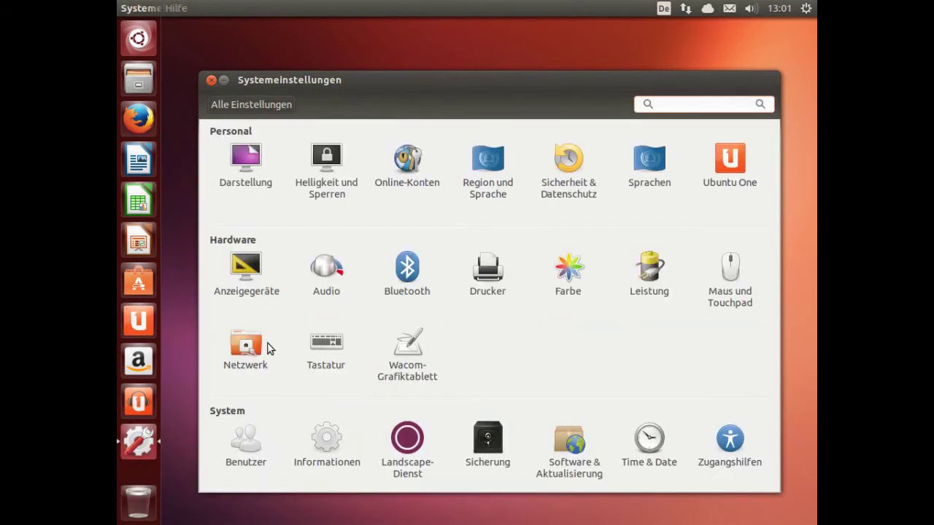
View the Informationen overview and the Sicherung page, returning to the settings overview after each.
click(320, 446)
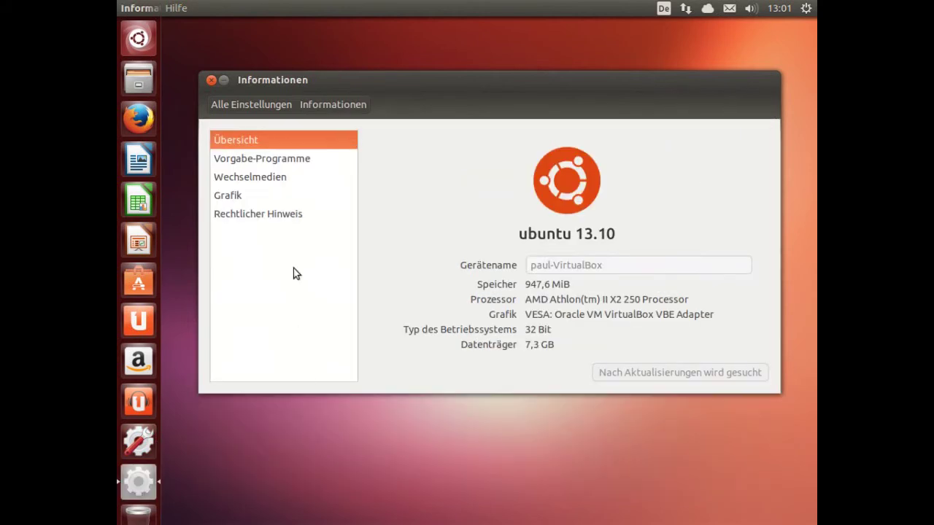
click(247, 106)
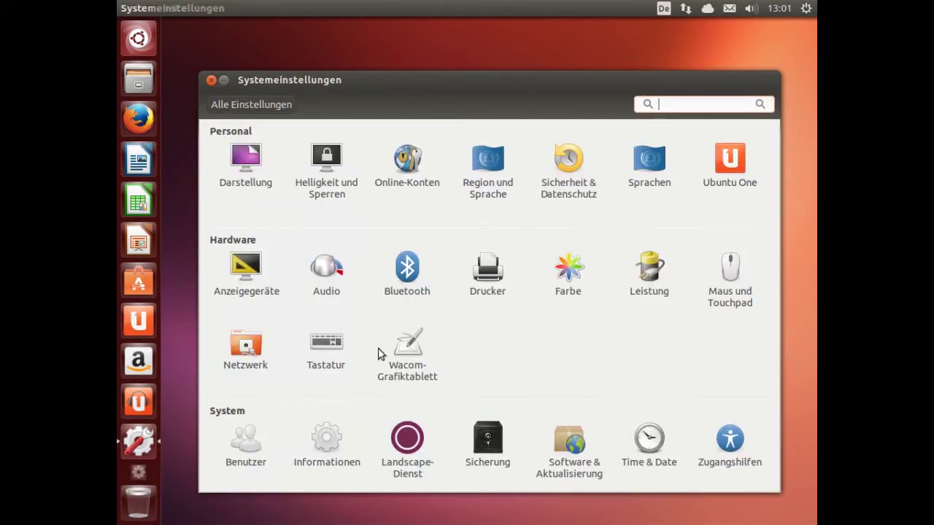
click(483, 436)
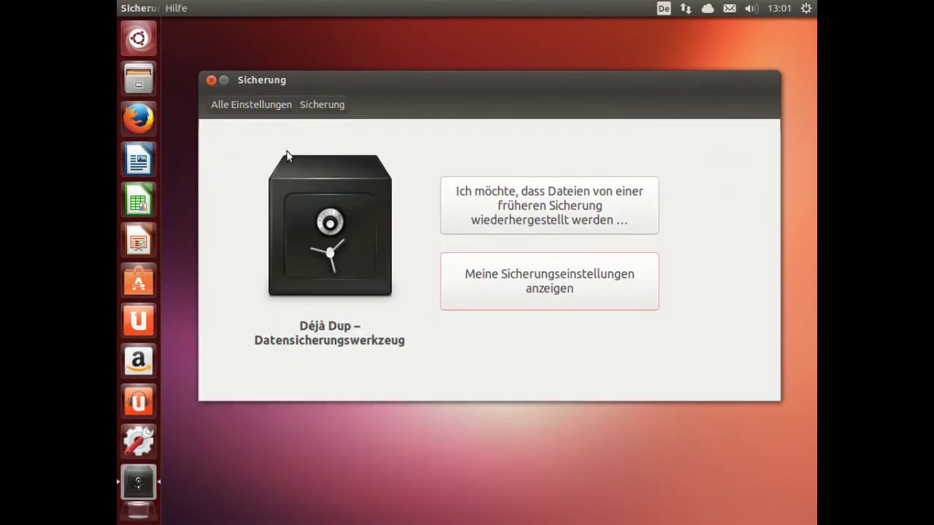
click(258, 104)
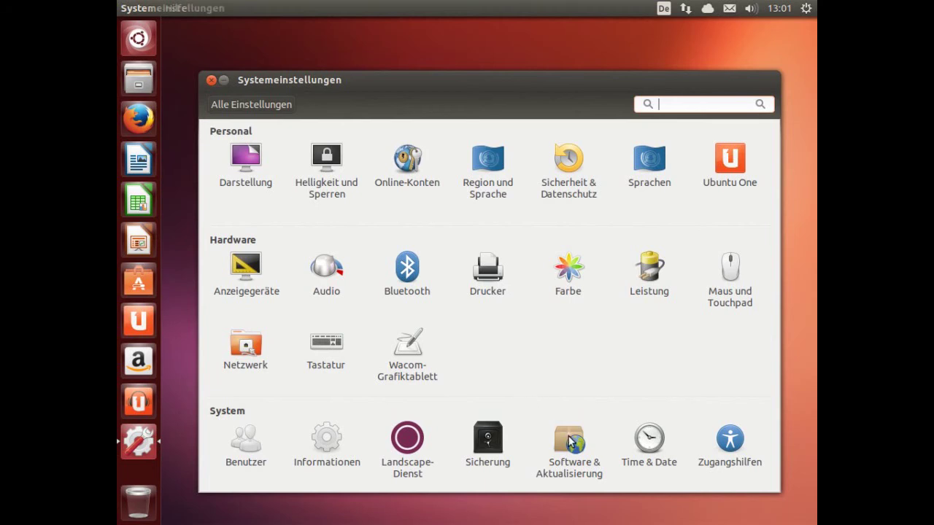
Open Software & Aktualisierungen and look through Andere Software, Aktualisierungen, Authentifizierung, and Zusätzliche Treiber.
click(569, 435)
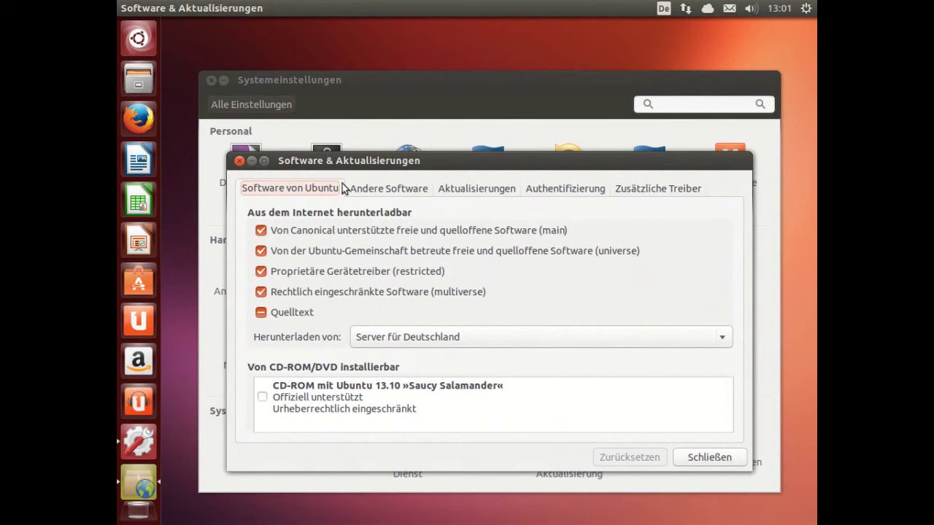
click(377, 189)
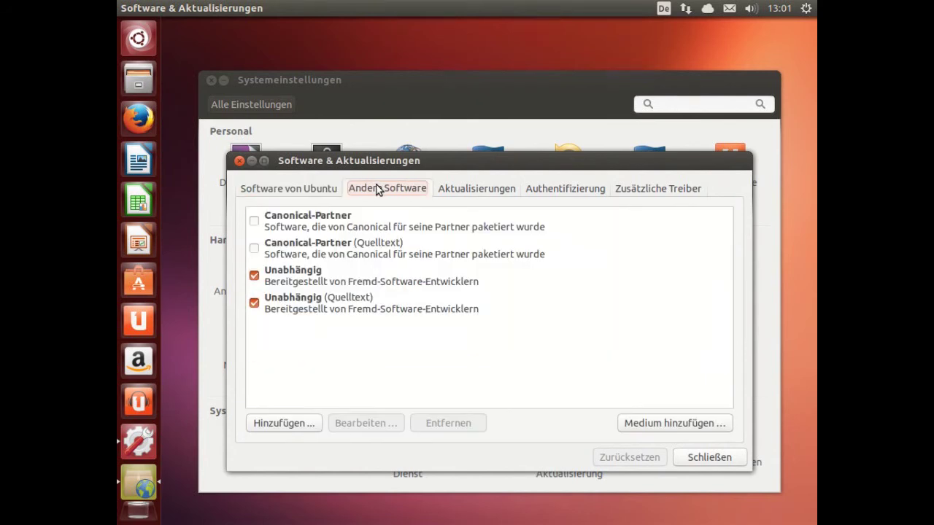
click(471, 191)
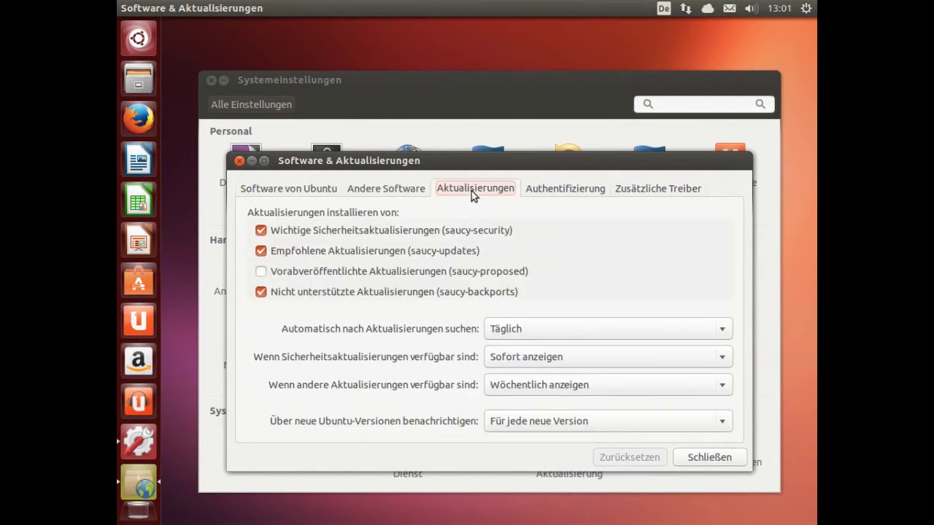
click(559, 190)
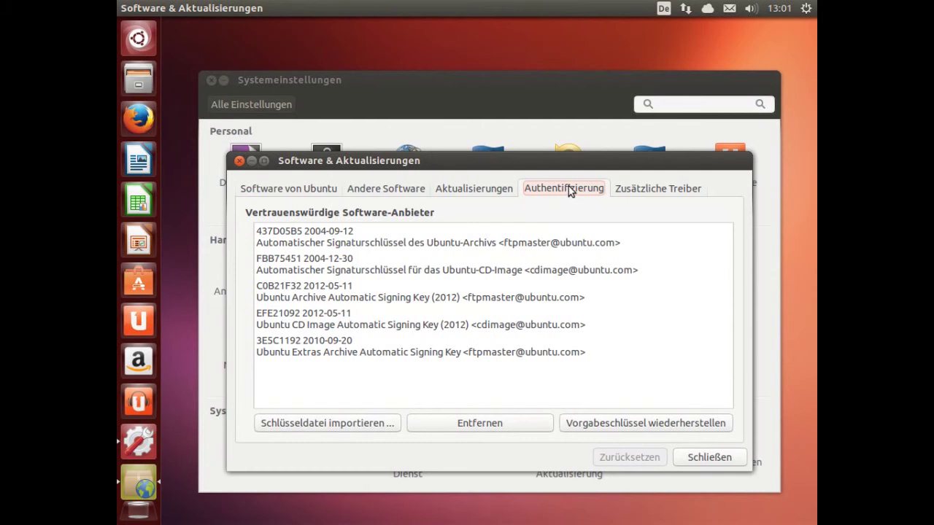
click(629, 190)
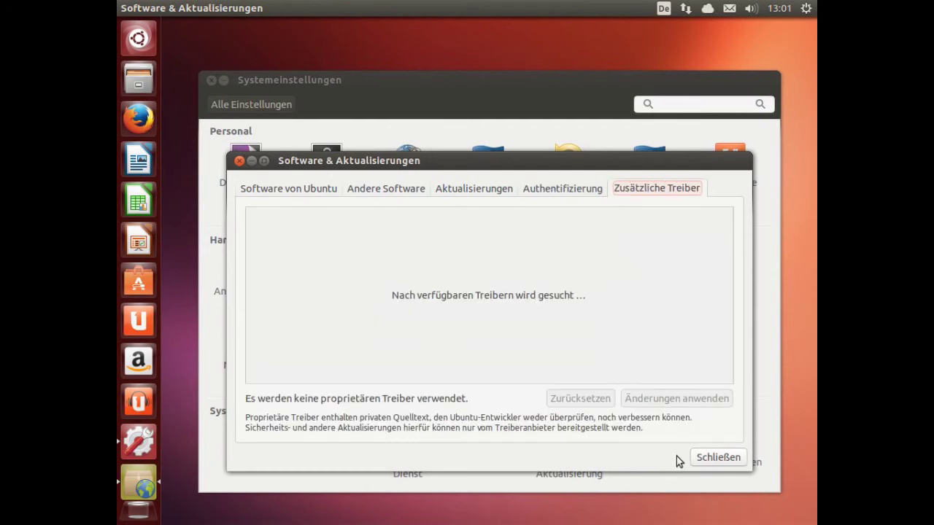
Close Software & Aktualisierungen and force the Systemeinstellungen window to quit.
click(716, 456)
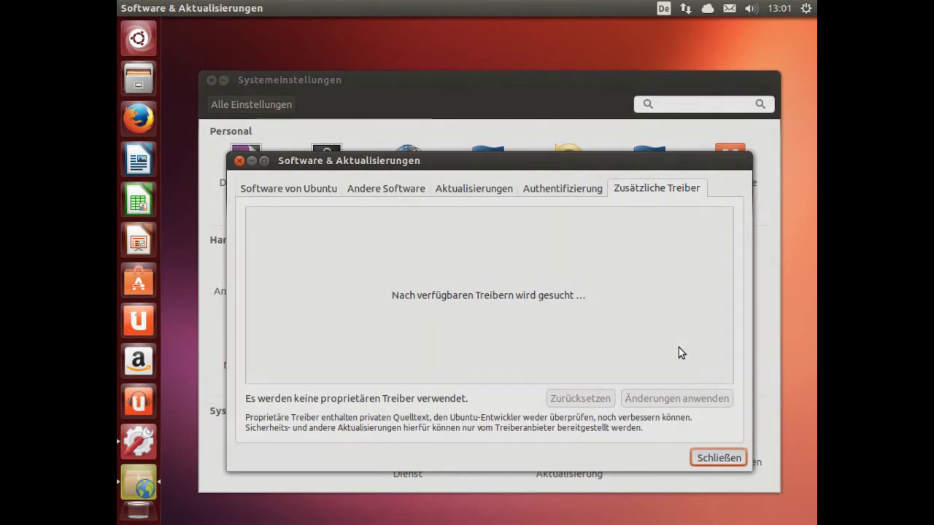
key(Escape)
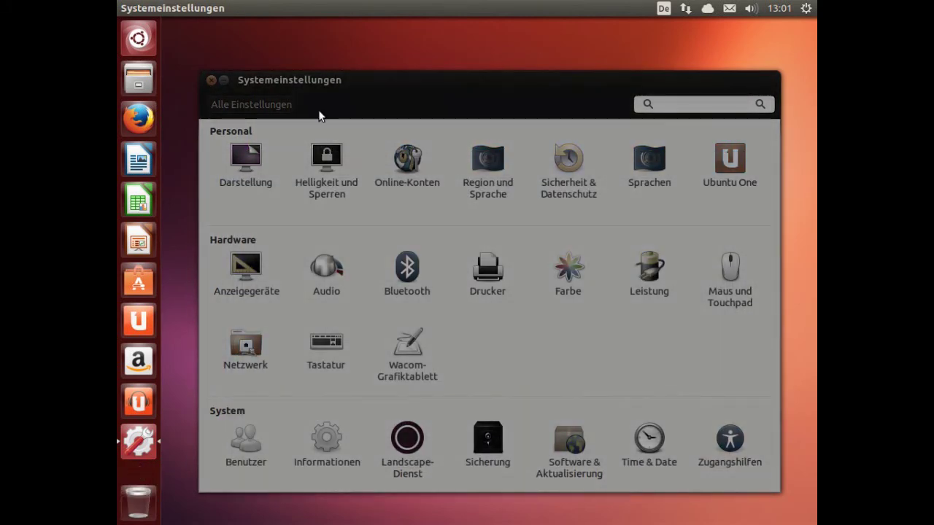
click(212, 81)
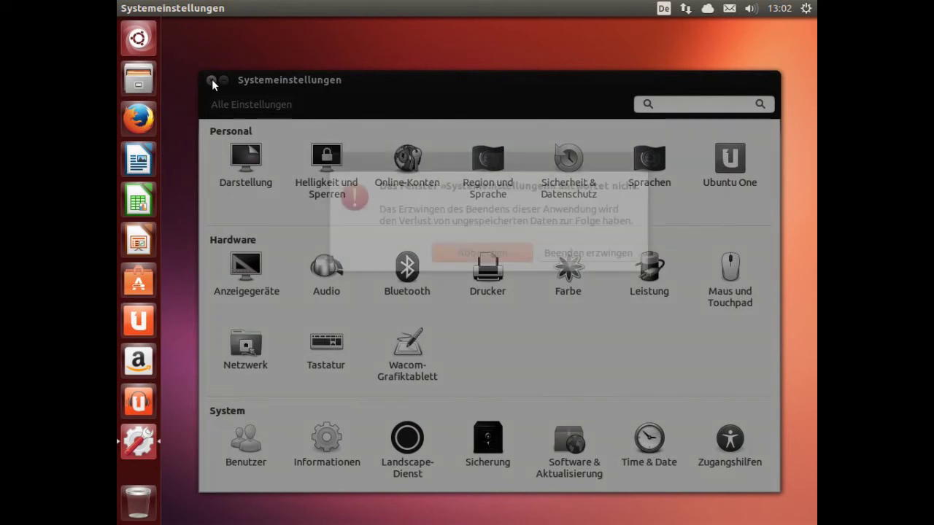
click(575, 256)
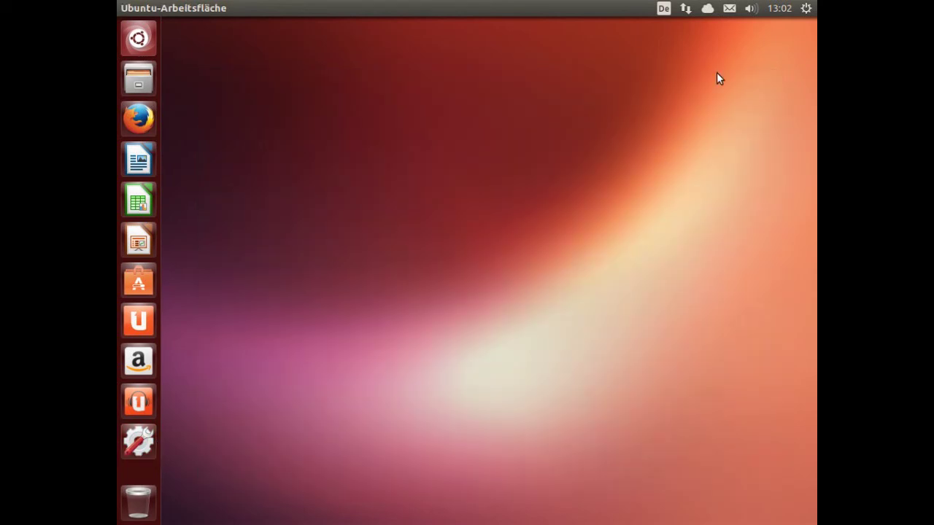
View the desktop background options in Darstellung, close that window, and dismiss the internal error report dialog.
right_click(657, 27)
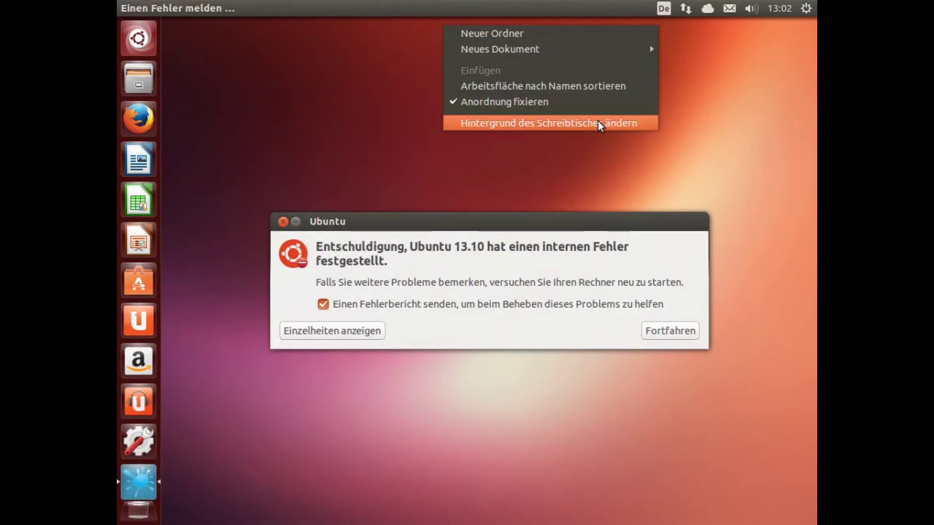
click(598, 122)
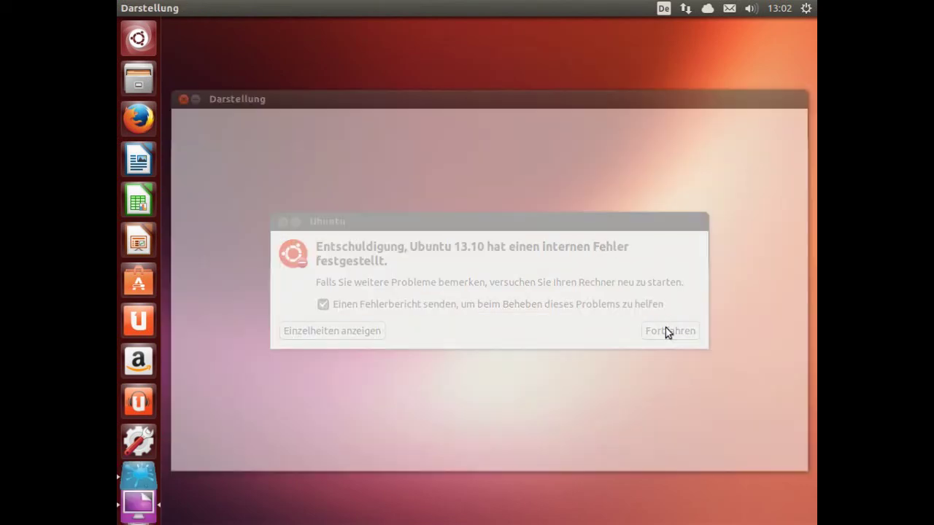
click(665, 329)
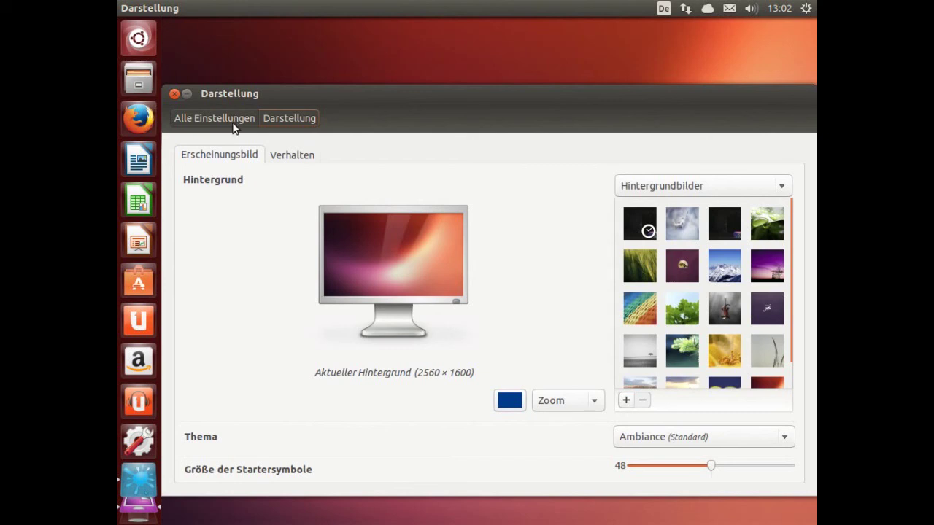
click(174, 94)
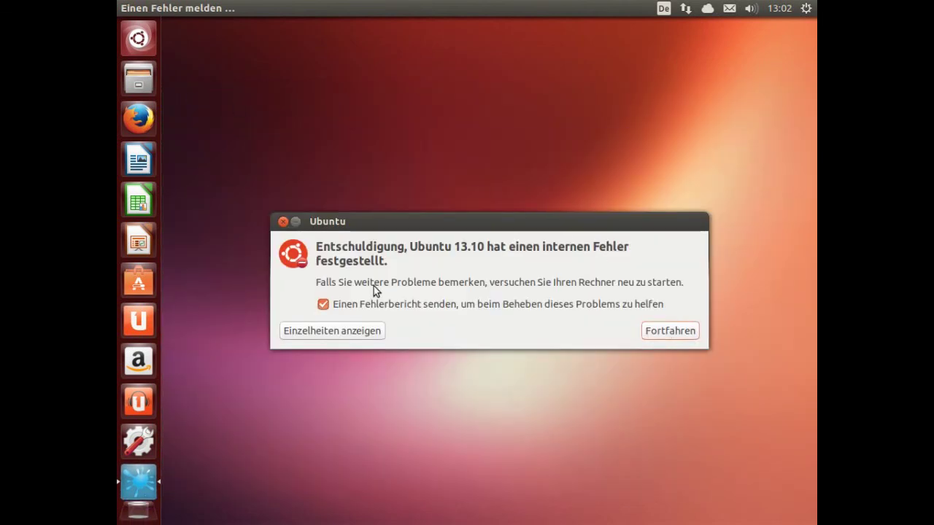
click(282, 221)
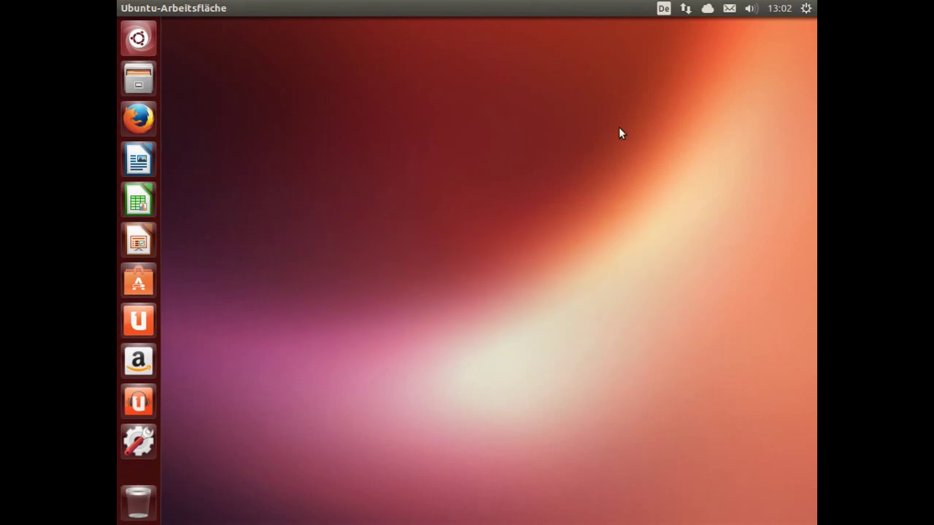
Look through the system indicators from the keyboard layout to the session options without choosing anything.
click(664, 9)
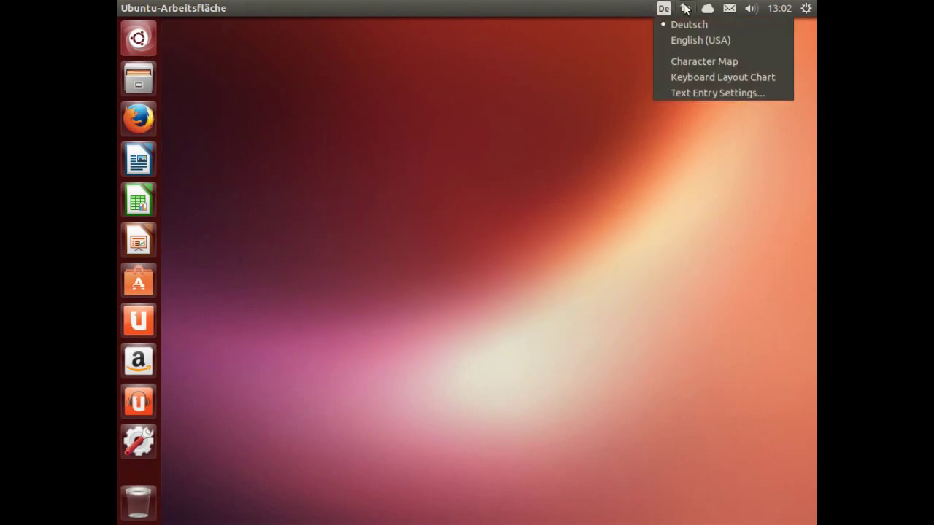
mouse_move(686, 9)
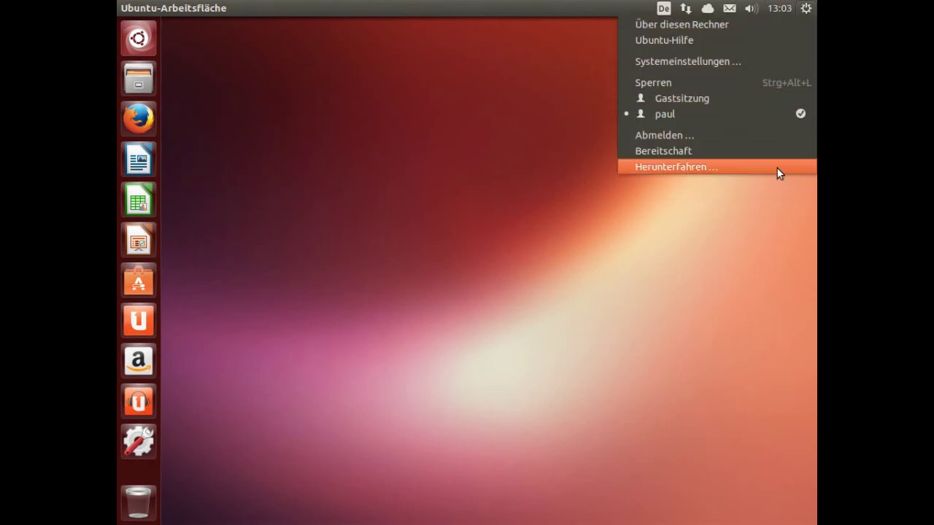
click(444, 201)
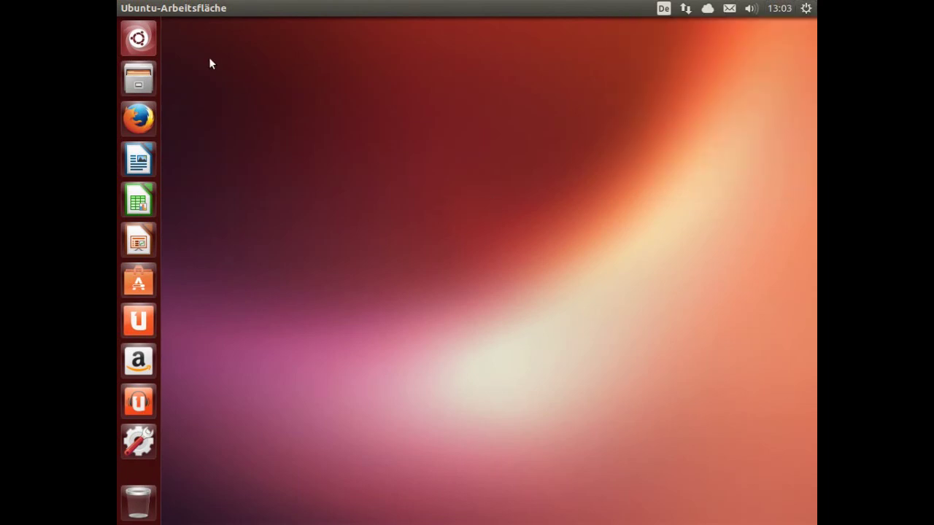
Open a Terminal from the Dash and run uname -a to show the kernel version.
click(139, 39)
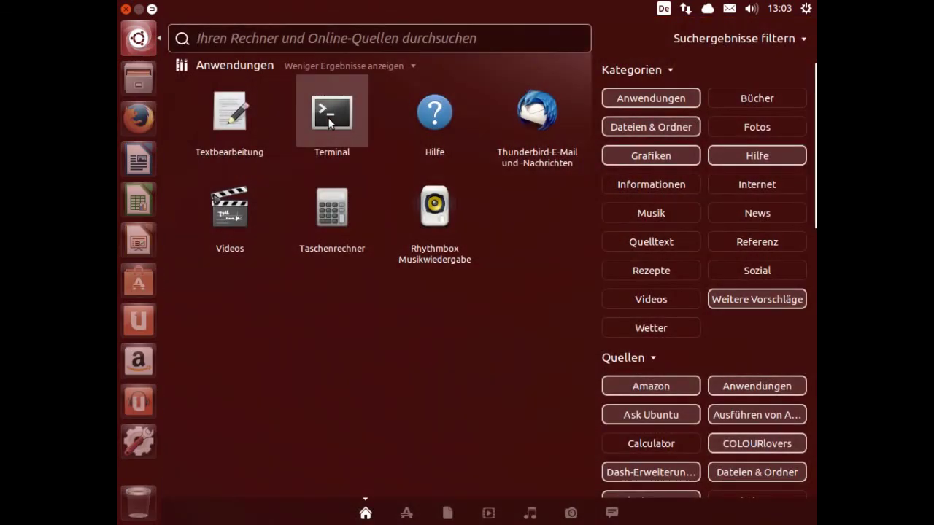
click(329, 118)
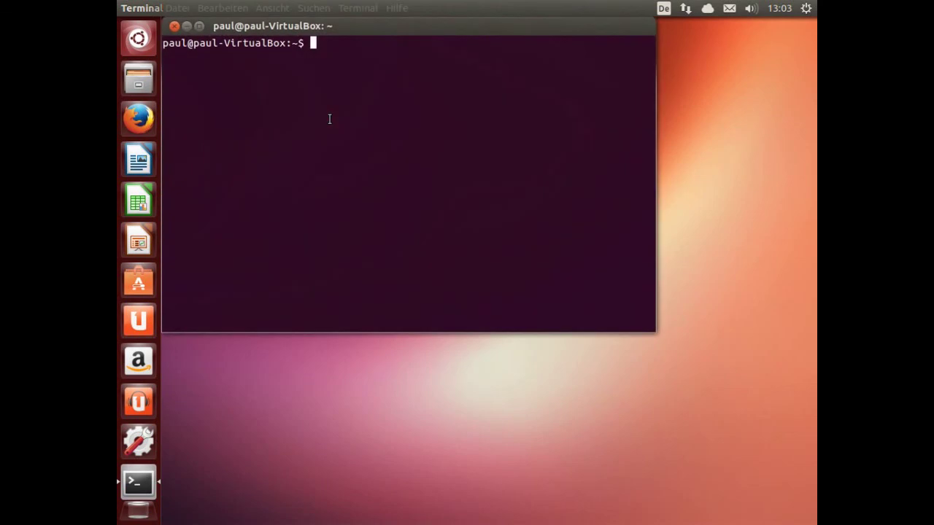
text(uname)
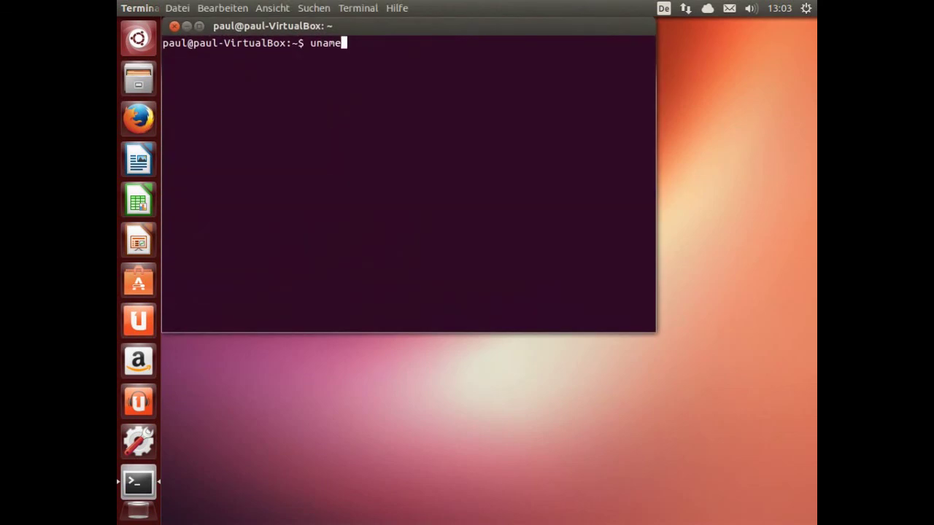
text( -a)
key(Return)
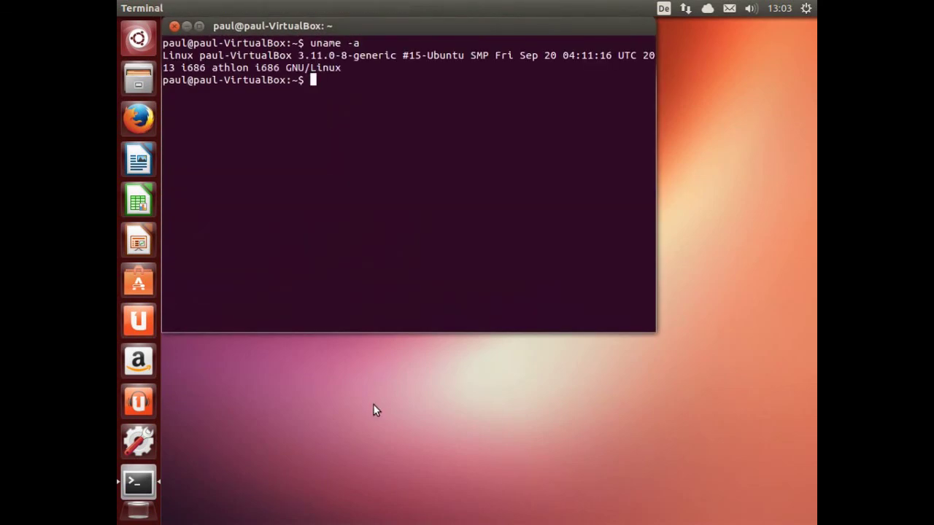